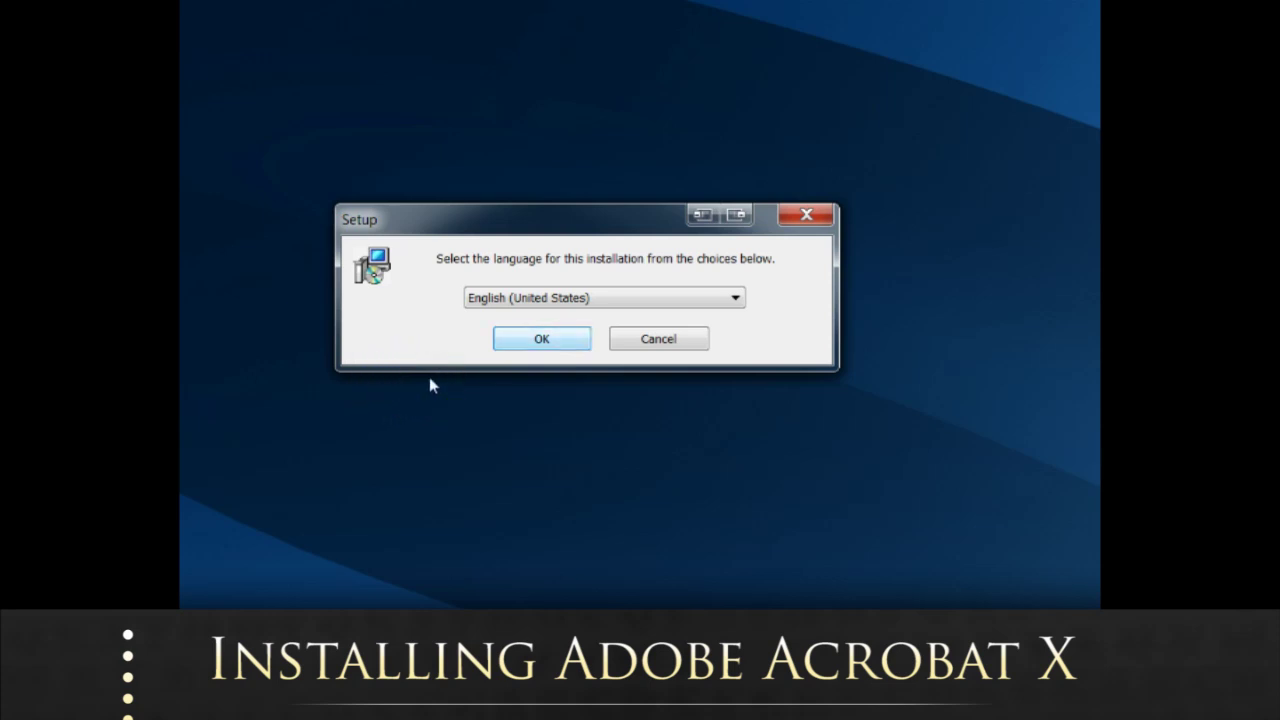
- Keep English (United States) as the setup language and move past the Acrobat X Pro splash page
click(528, 341)
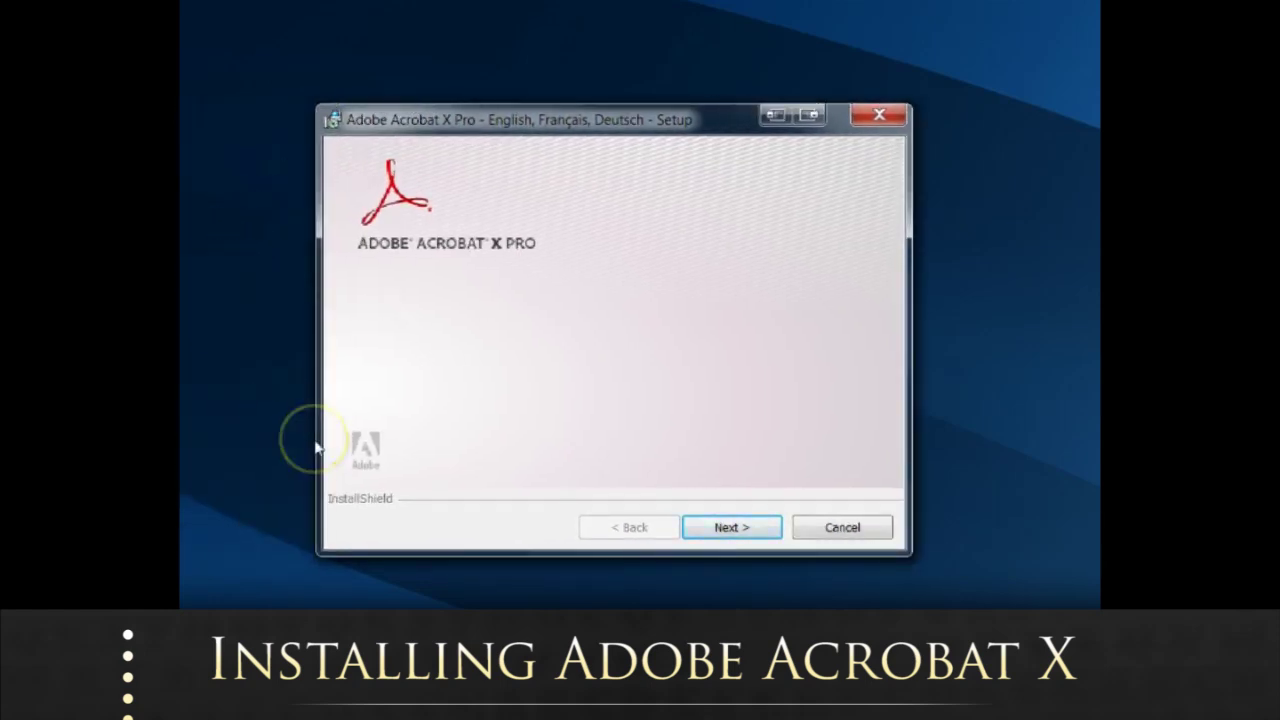
click(738, 526)
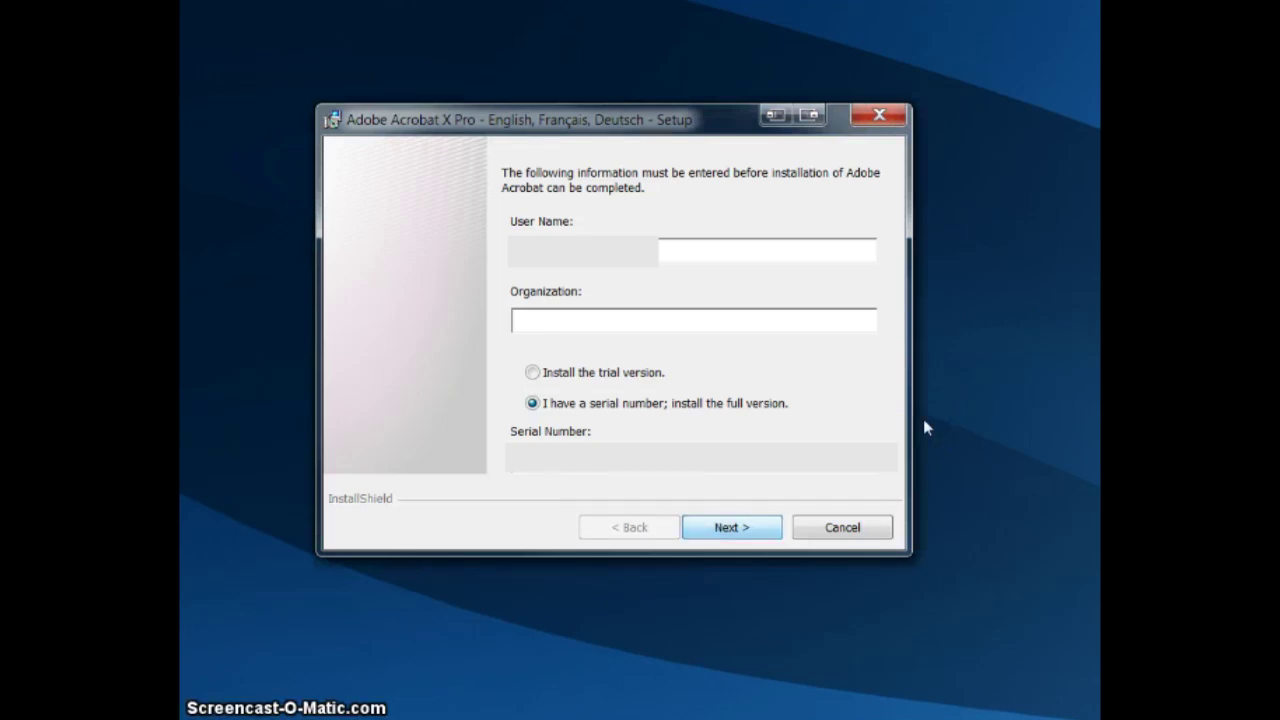
- Pass the user details and License Activation pages, then choose the Custom setup type
click(715, 533)
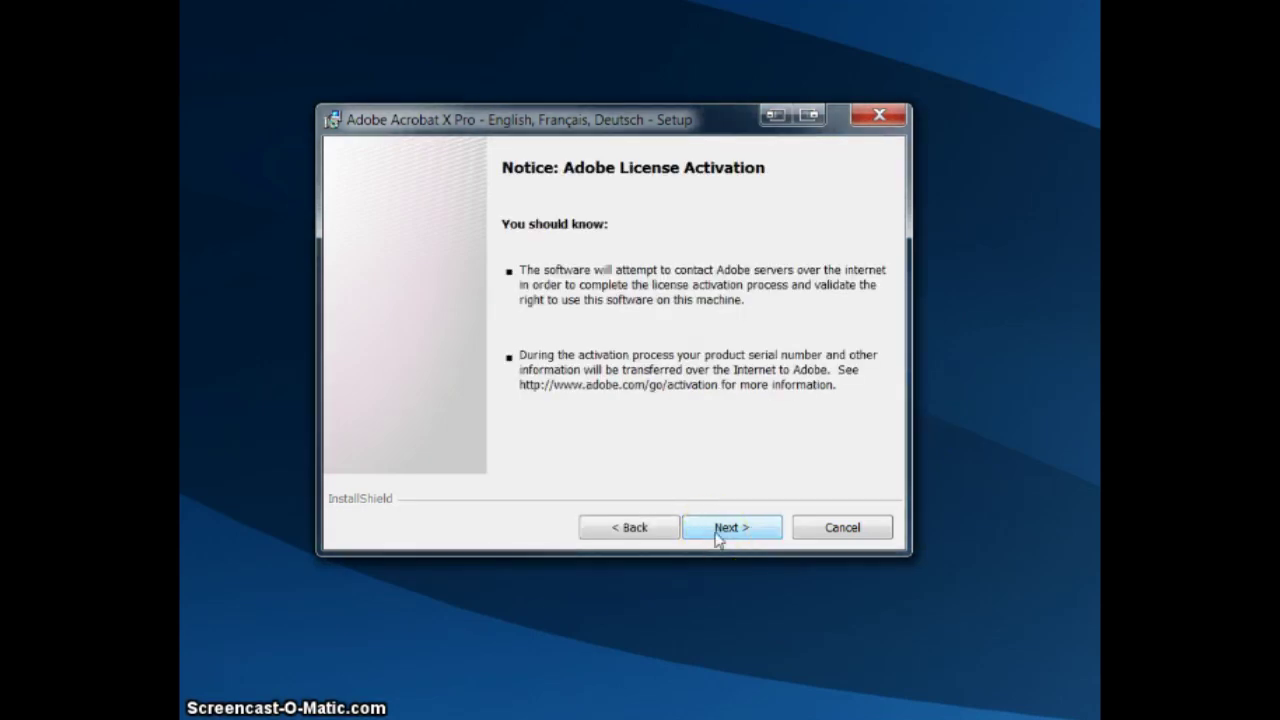
click(716, 536)
click(516, 422)
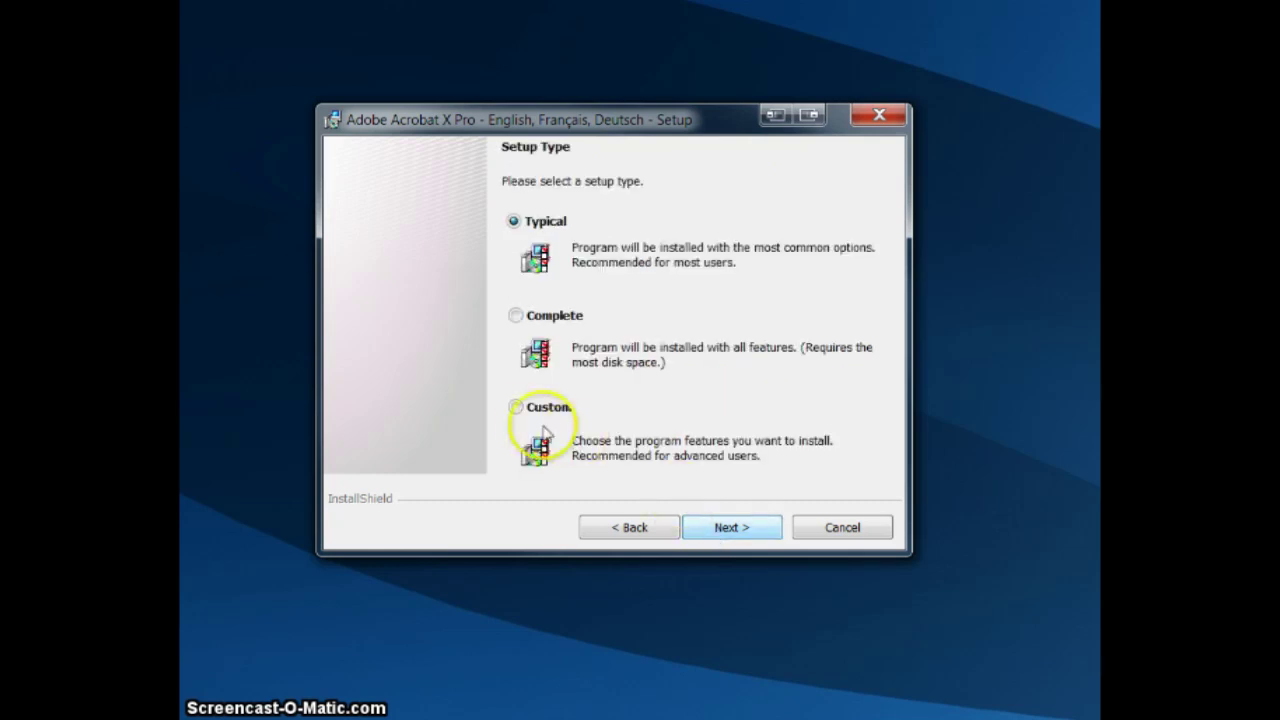
click(766, 536)
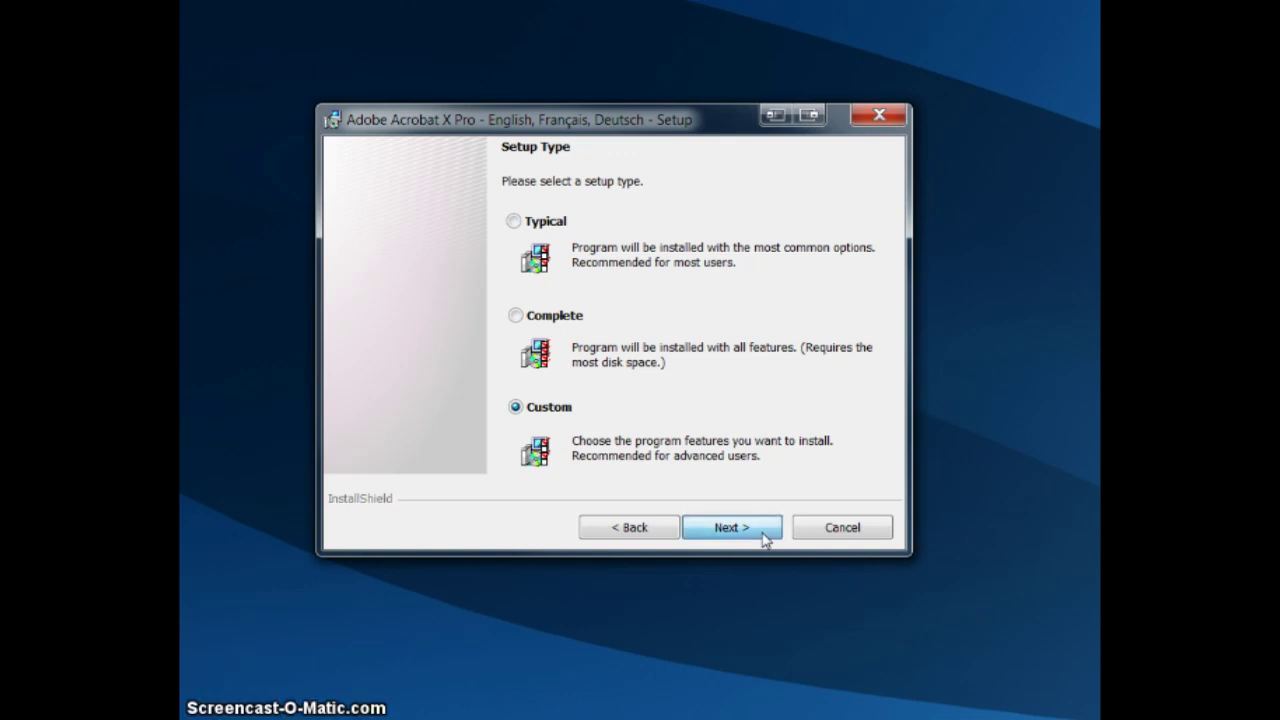
- Set Japanese Language Support under Asian Language Support to 'This feature will not be available'
click(498, 385)
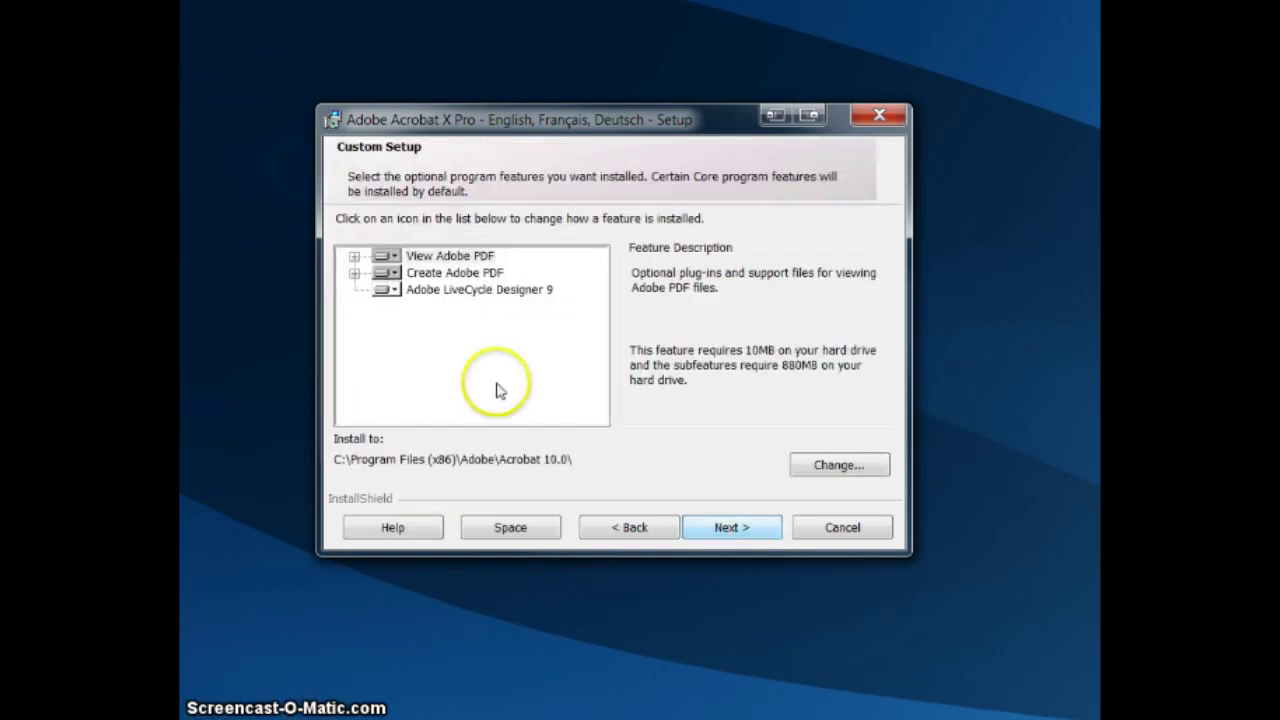
click(355, 273)
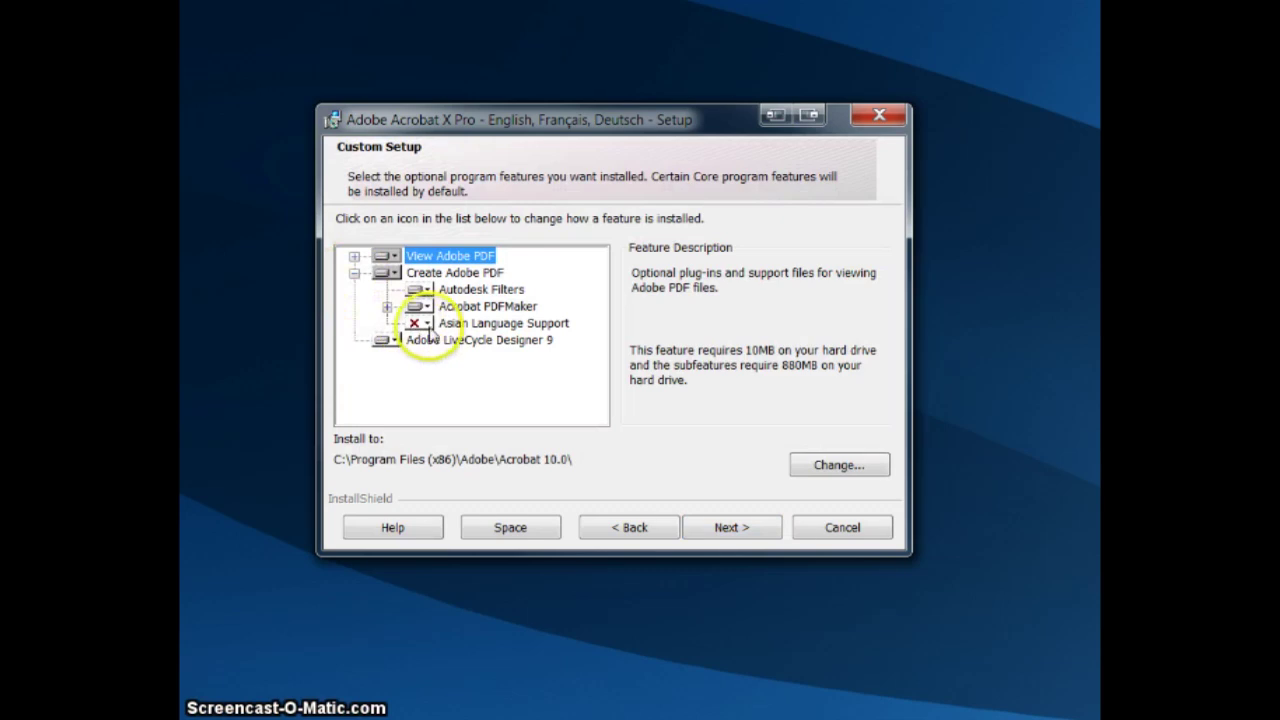
click(354, 257)
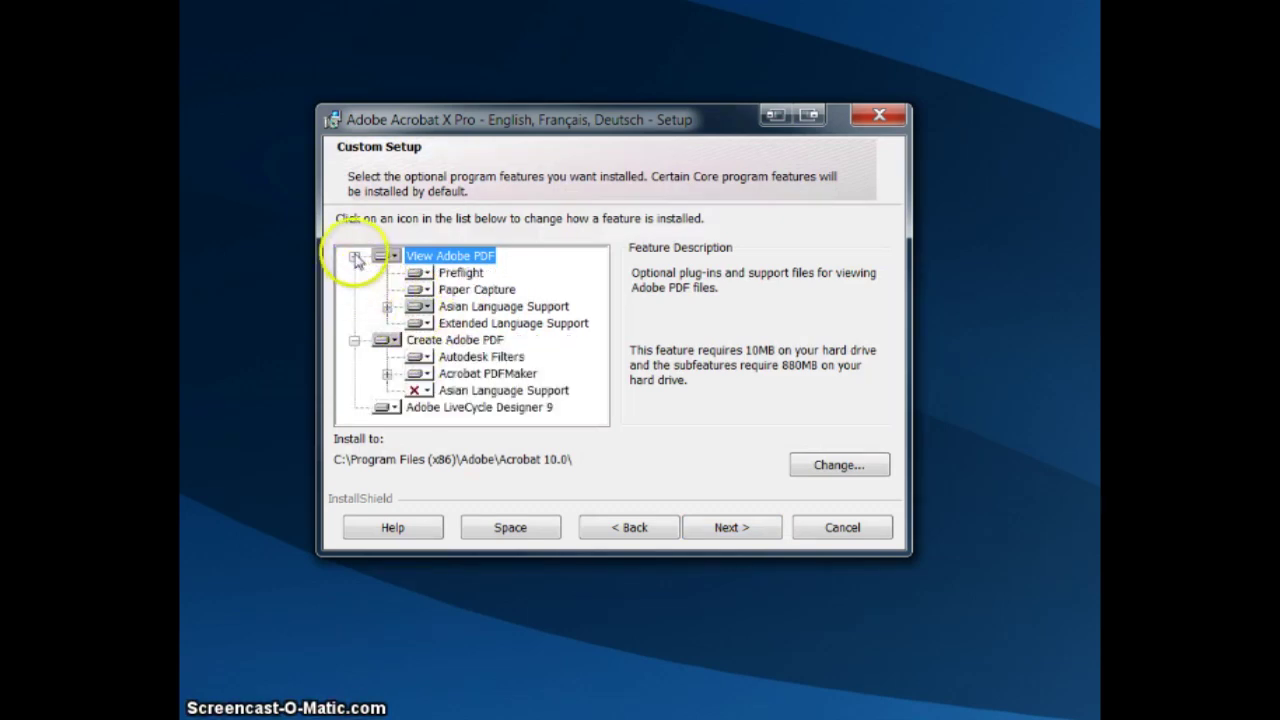
click(386, 307)
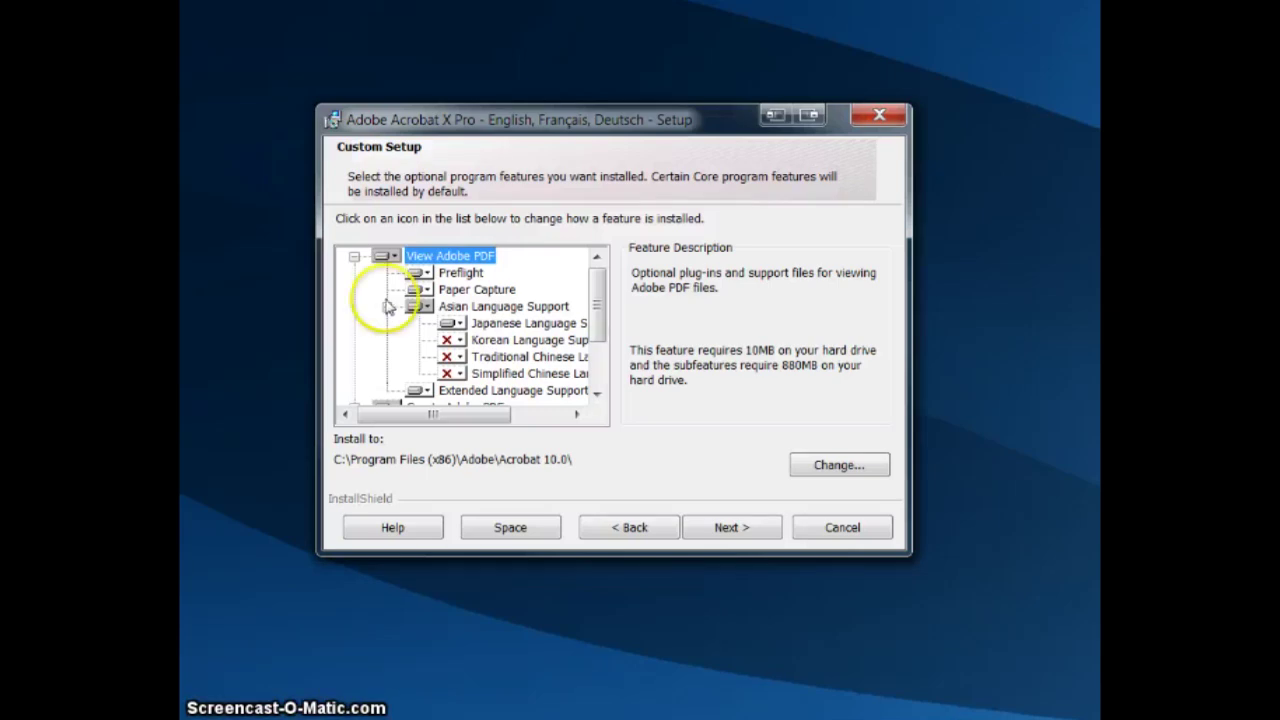
click(451, 325)
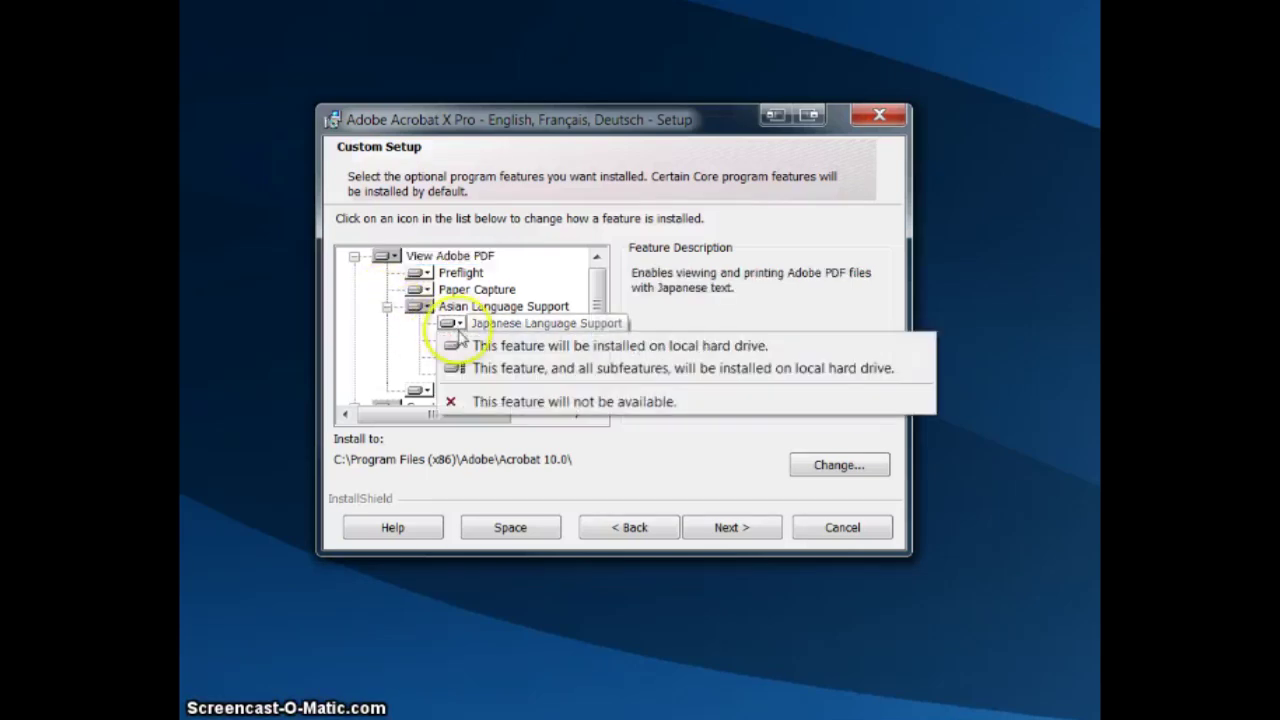
click(475, 402)
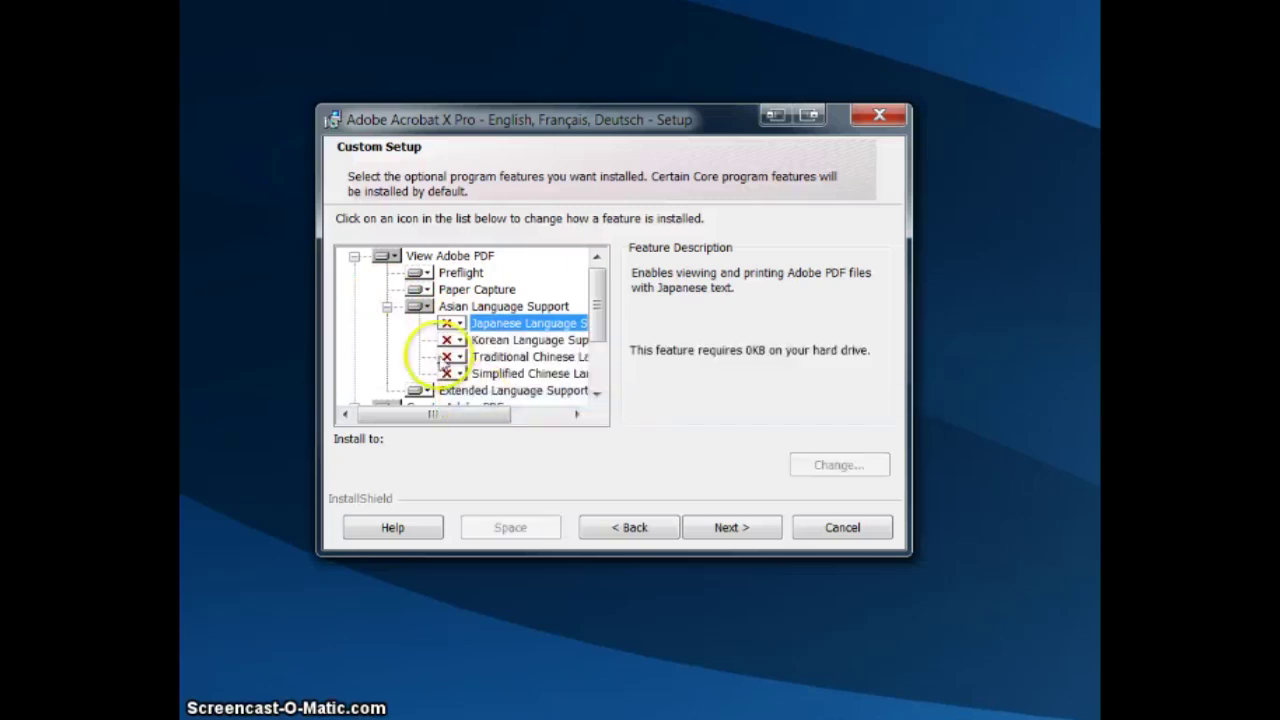
click(387, 308)
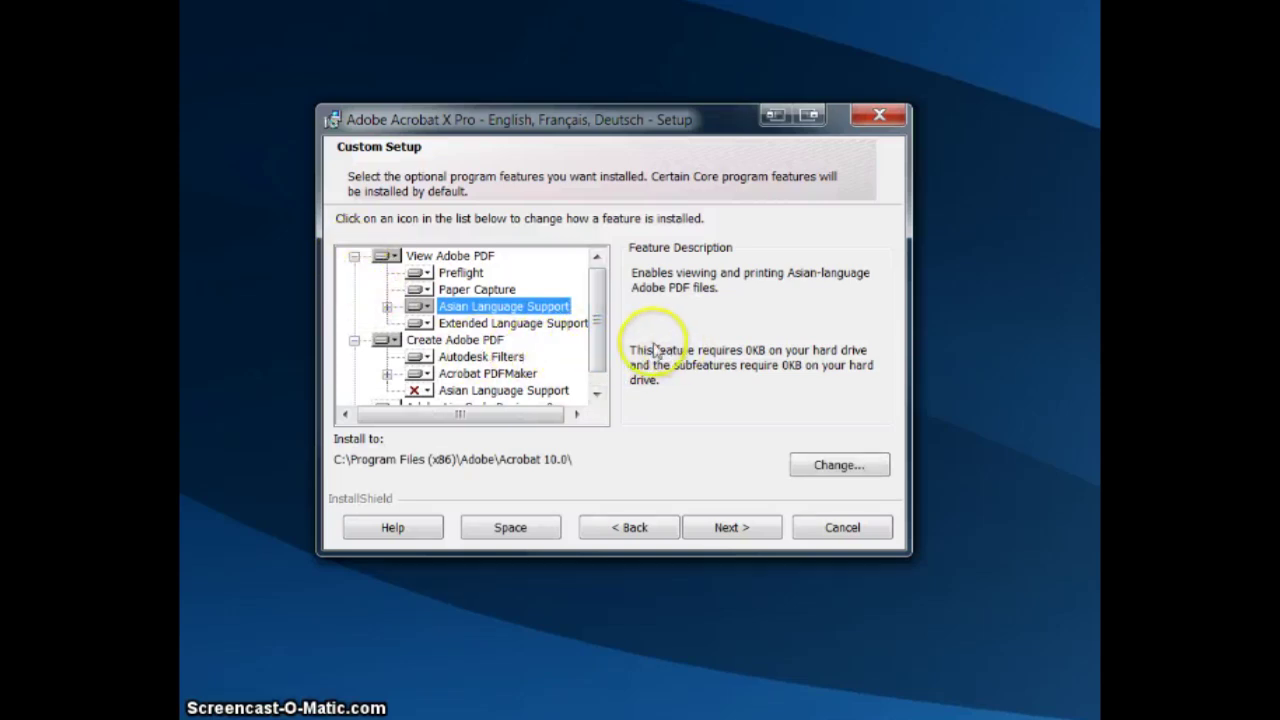
- Accept the custom feature selection and start the installation
drag(605, 355, 603, 402)
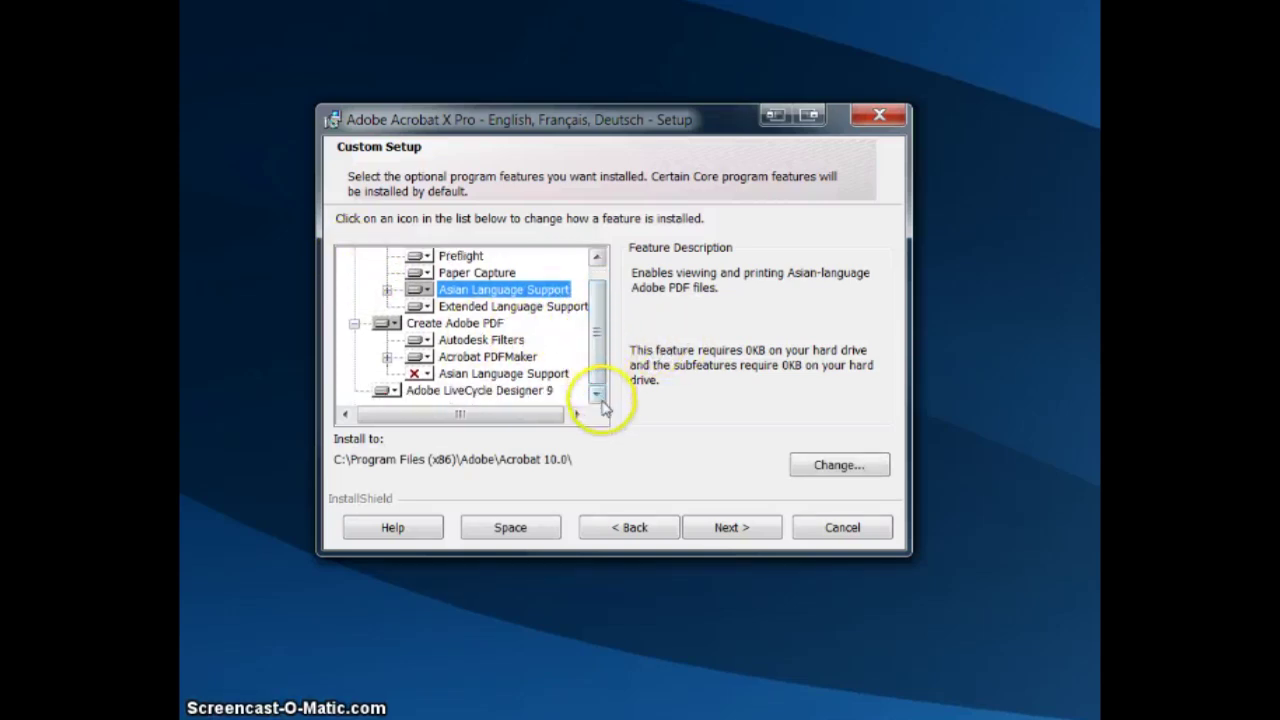
click(731, 537)
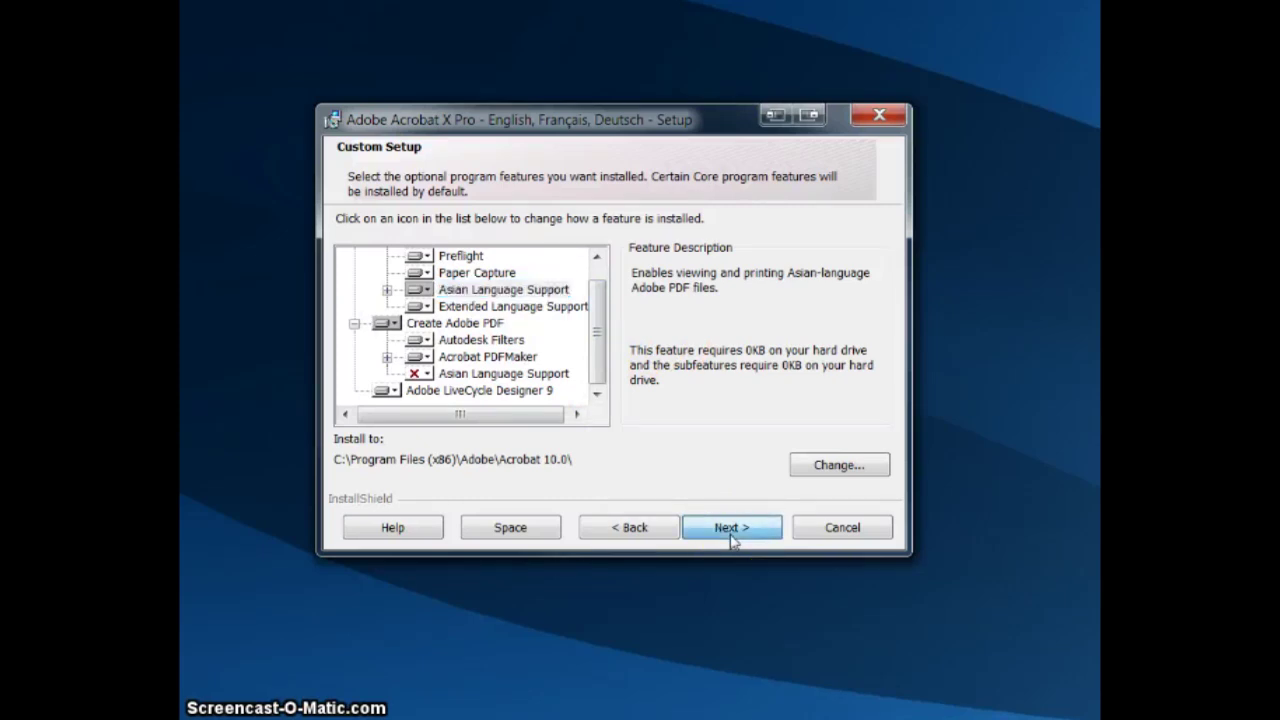
click(731, 537)
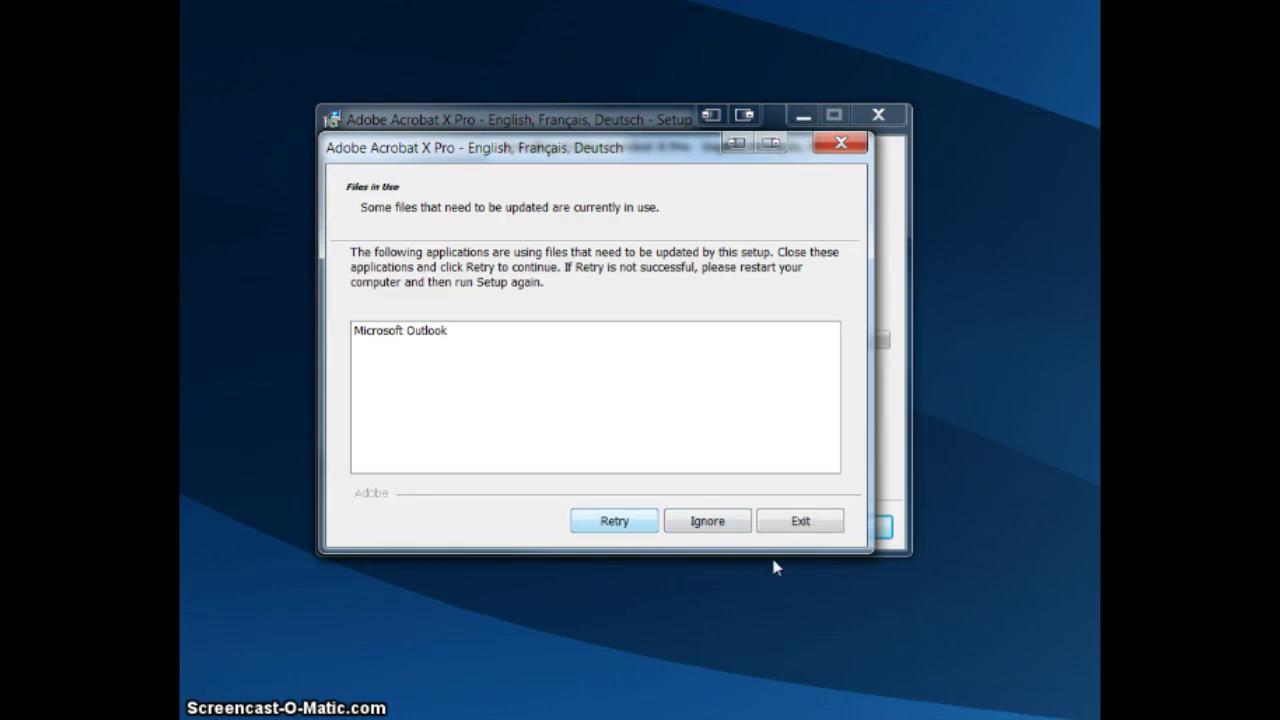
- Retry past the Files in Use warning about Microsoft Outlook so installation continues
key(Return)
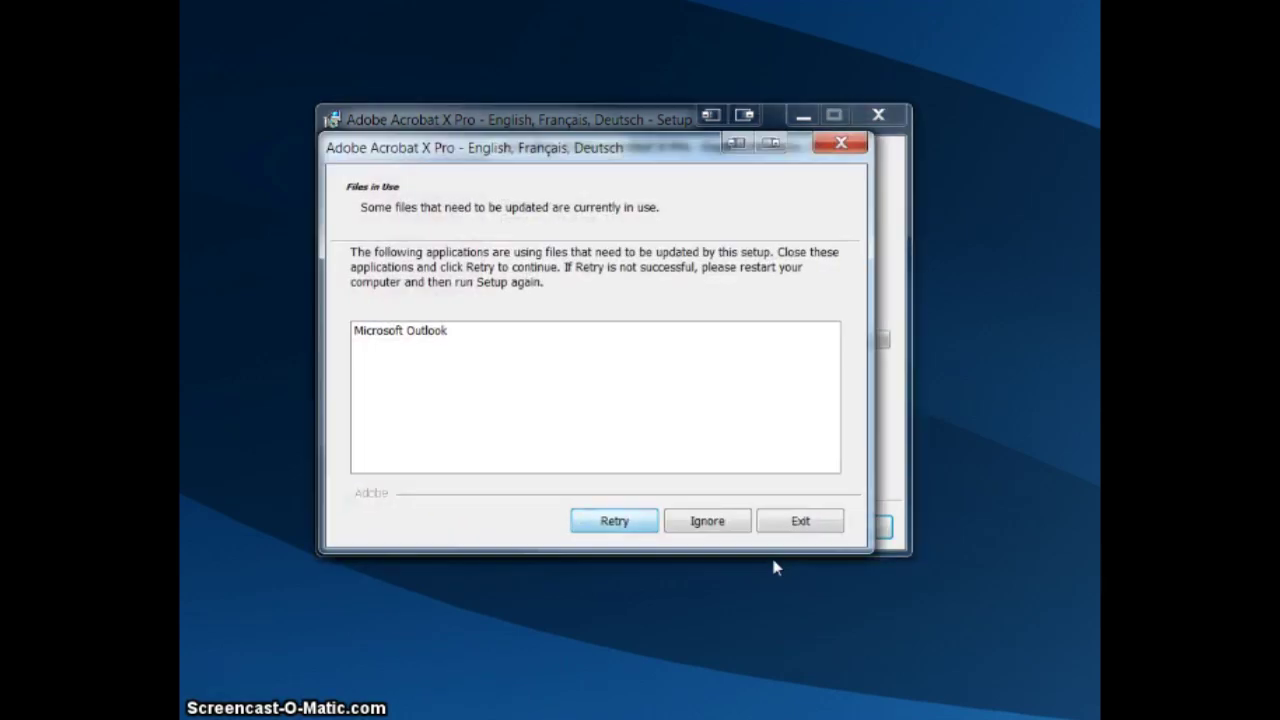
click(641, 527)
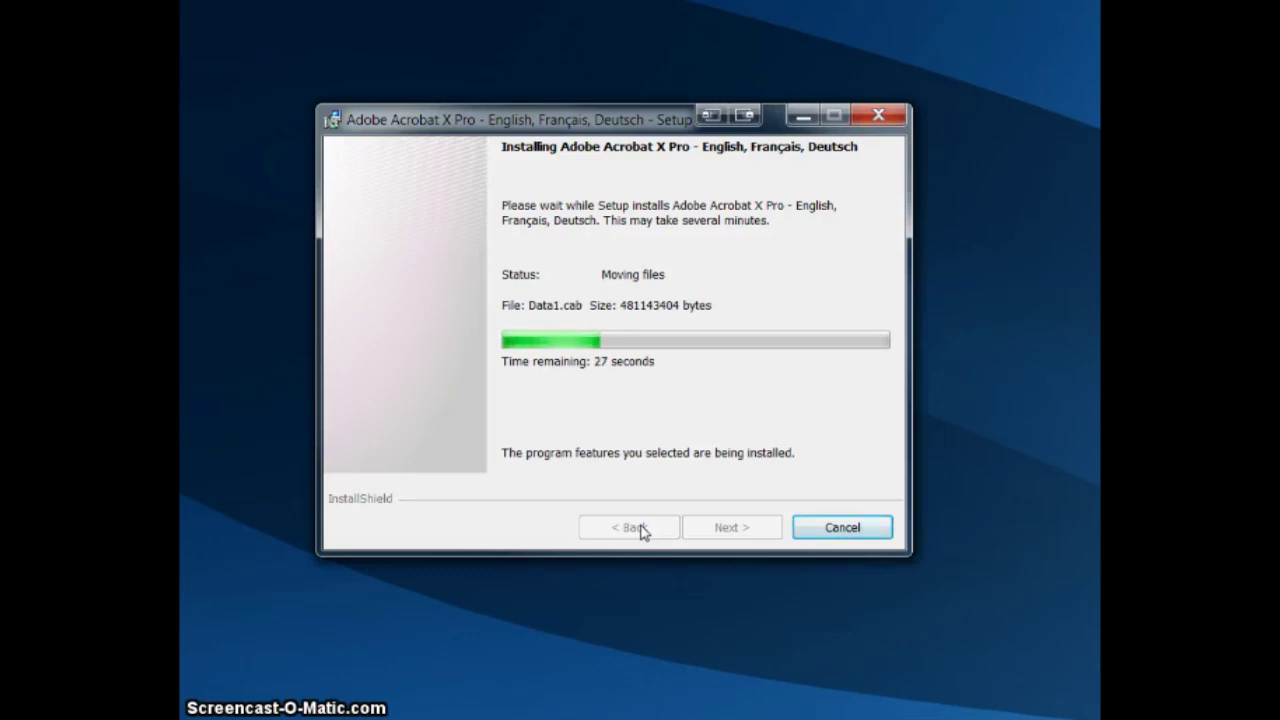
- Keep the installation running until it is creating the Adobe PDF Printer
click(632, 535)
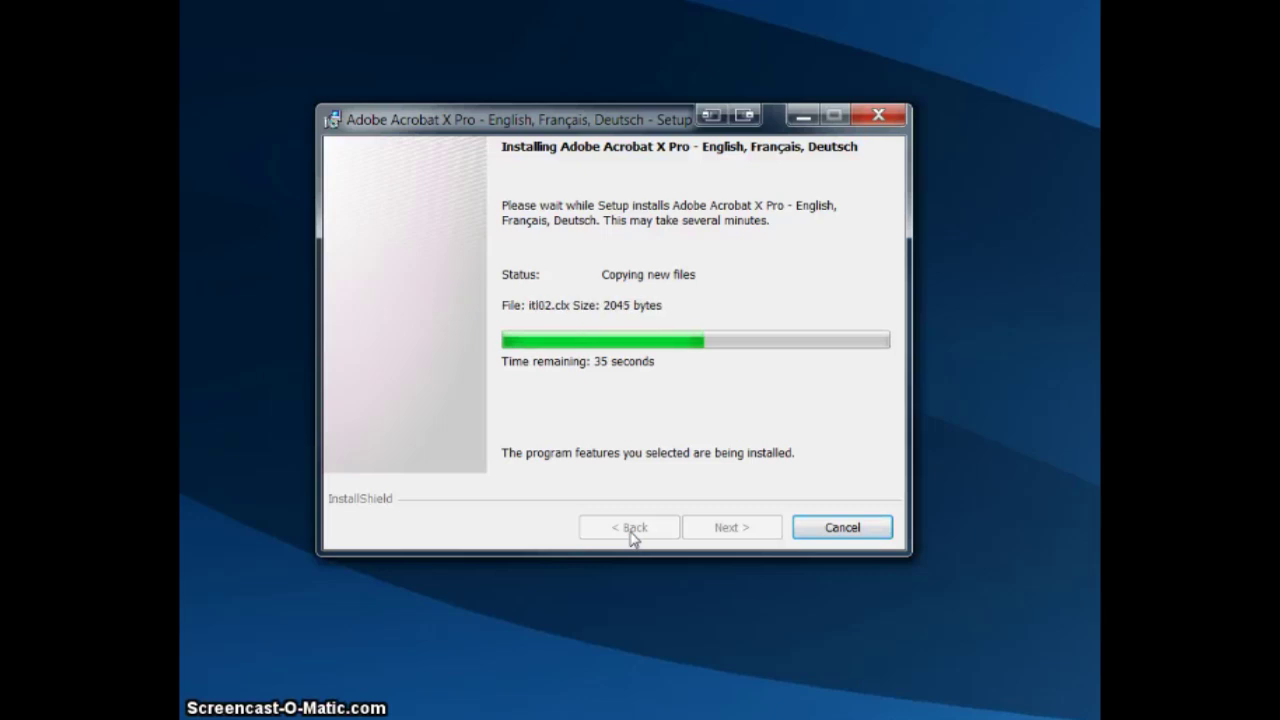
click(630, 537)
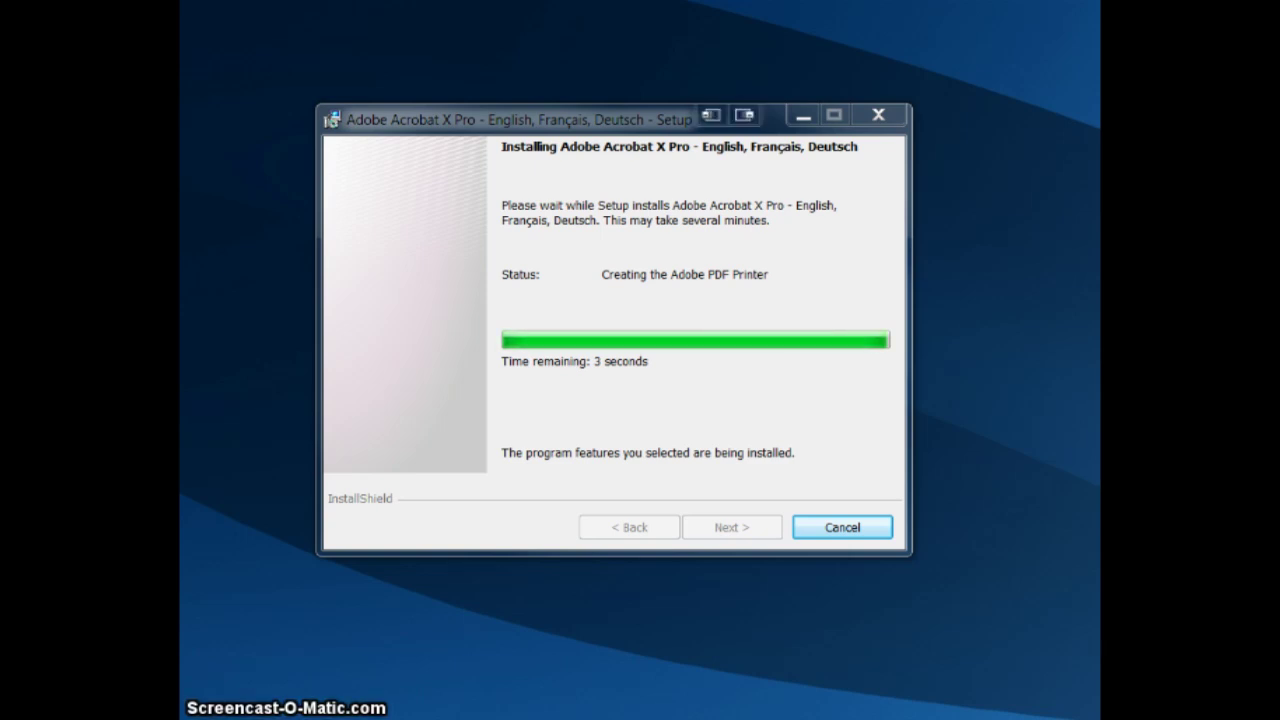
- Select the new Adobe Acrobat X Pro desktop shortcut and close the completed setup wizard
click(298, 622)
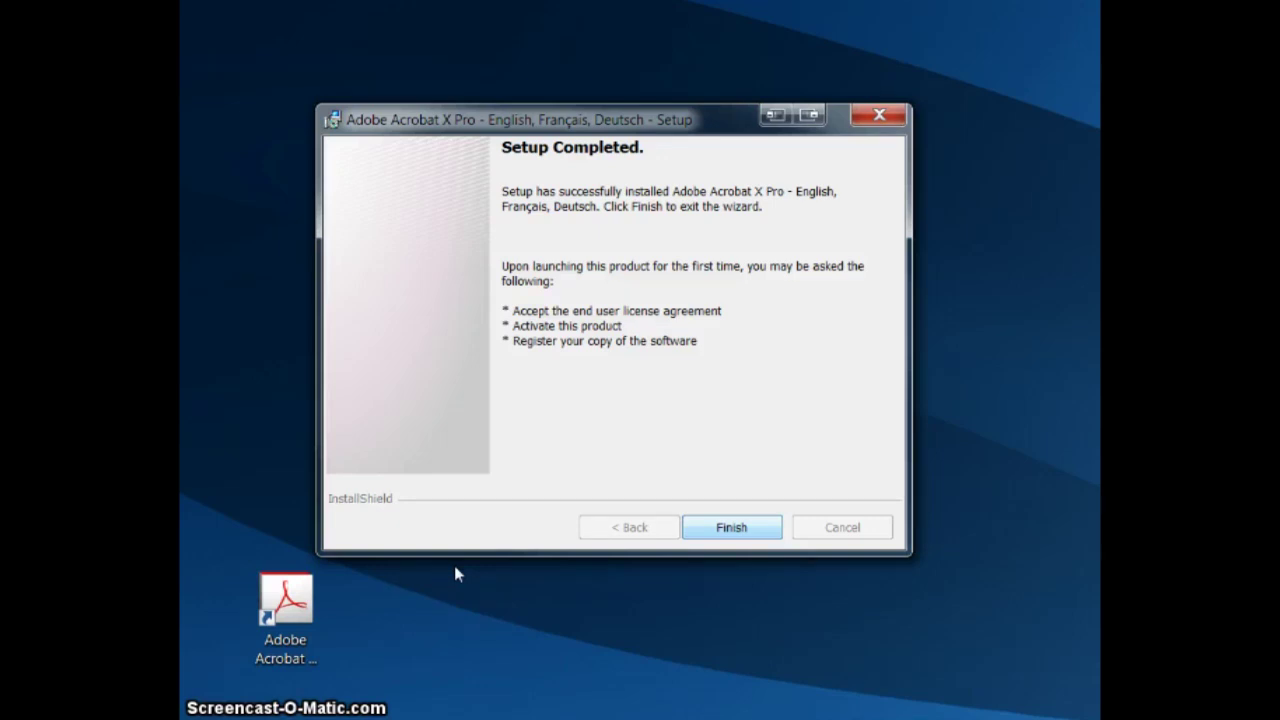
click(731, 528)
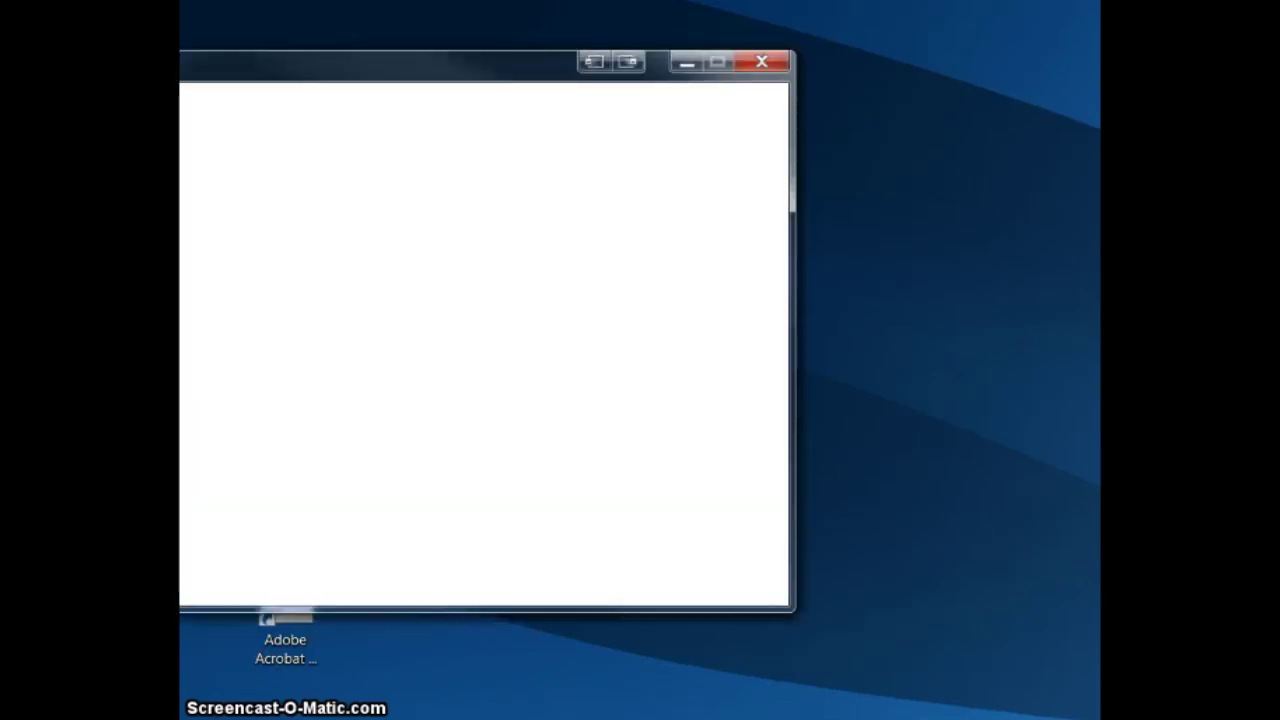
- Centre the Adobe Software License Agreement window and accept the agreement
drag(316, 77, 541, 71)
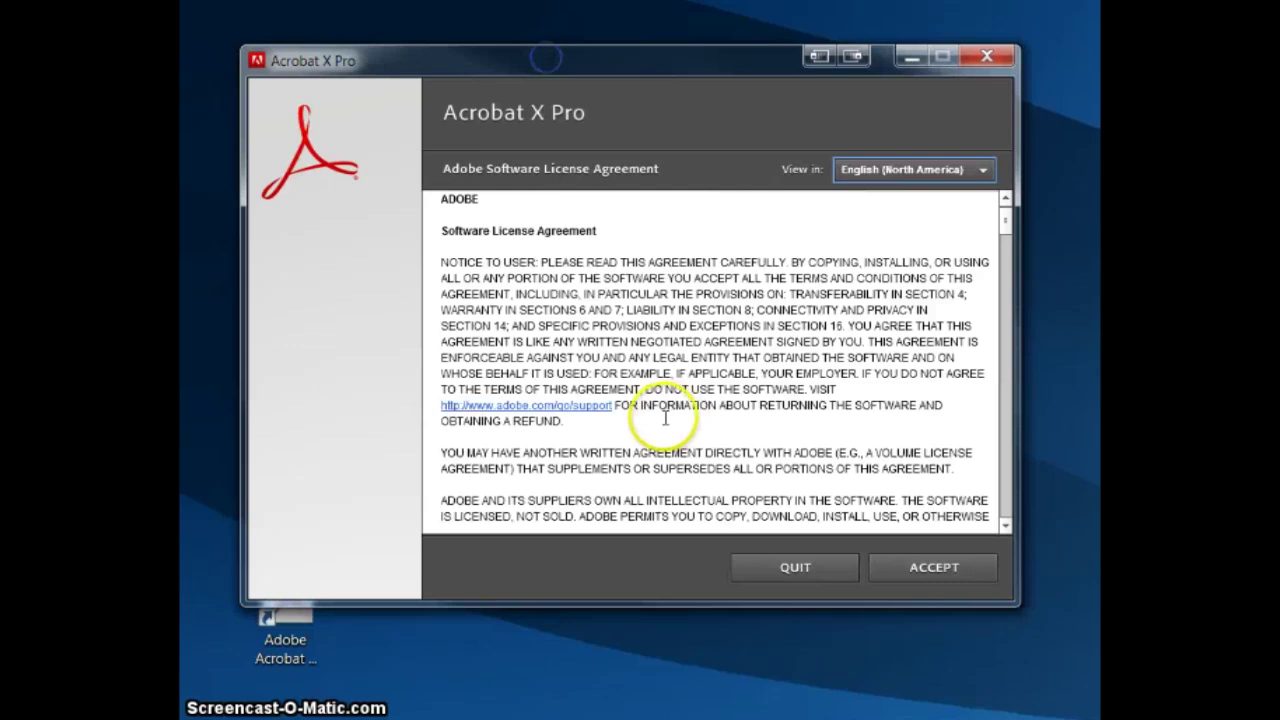
click(926, 570)
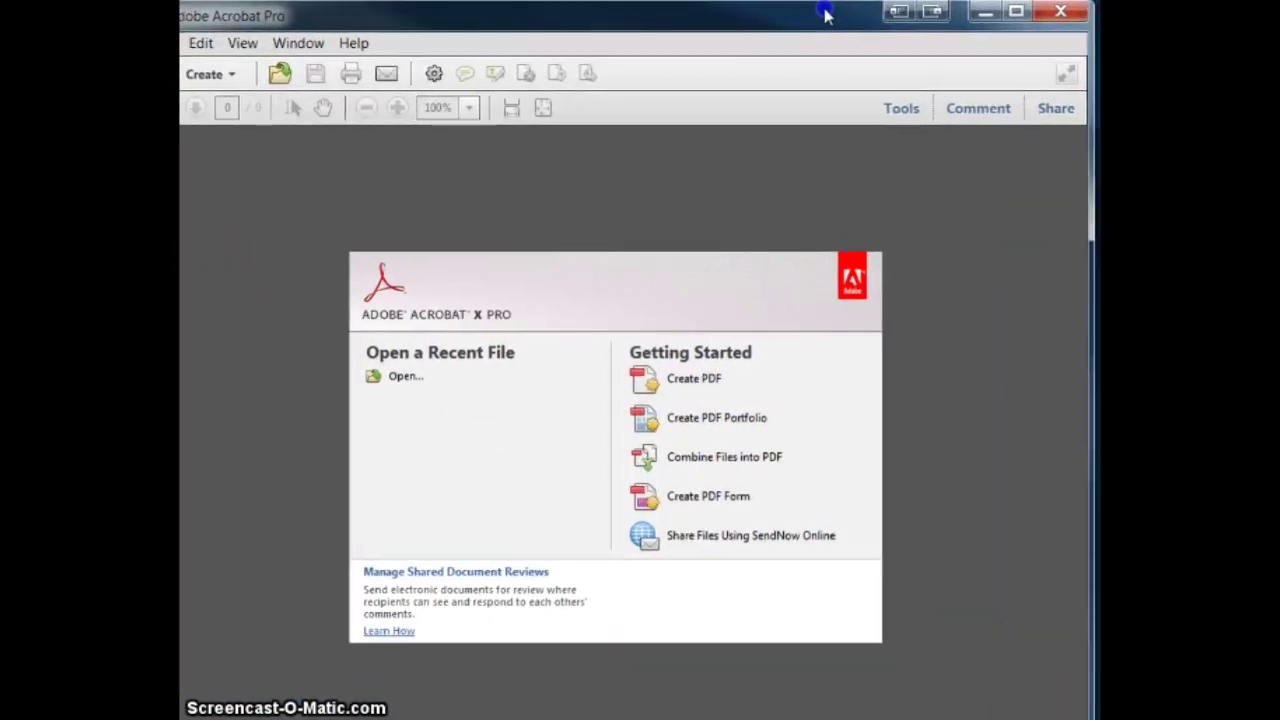
- Move and resize the Acrobat window so its welcome screen fits fully on screen
drag(826, 12, 797, 0)
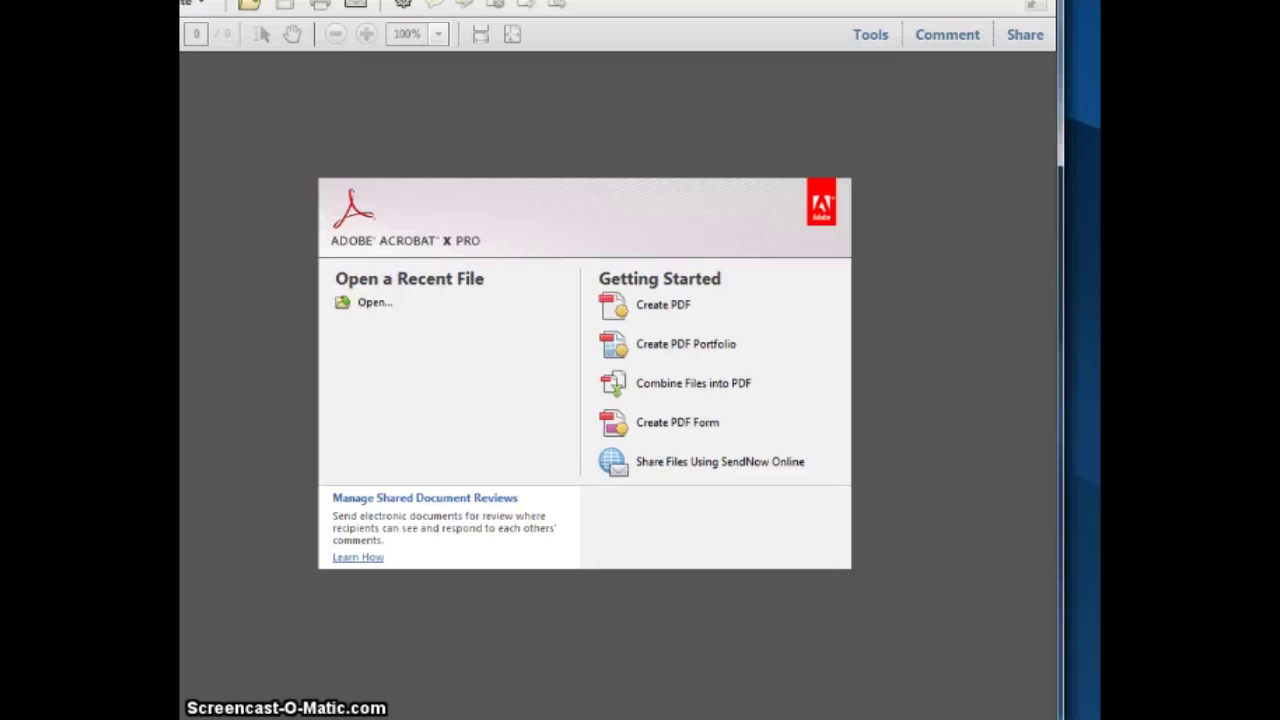
drag(1057, 1, 895, 122)
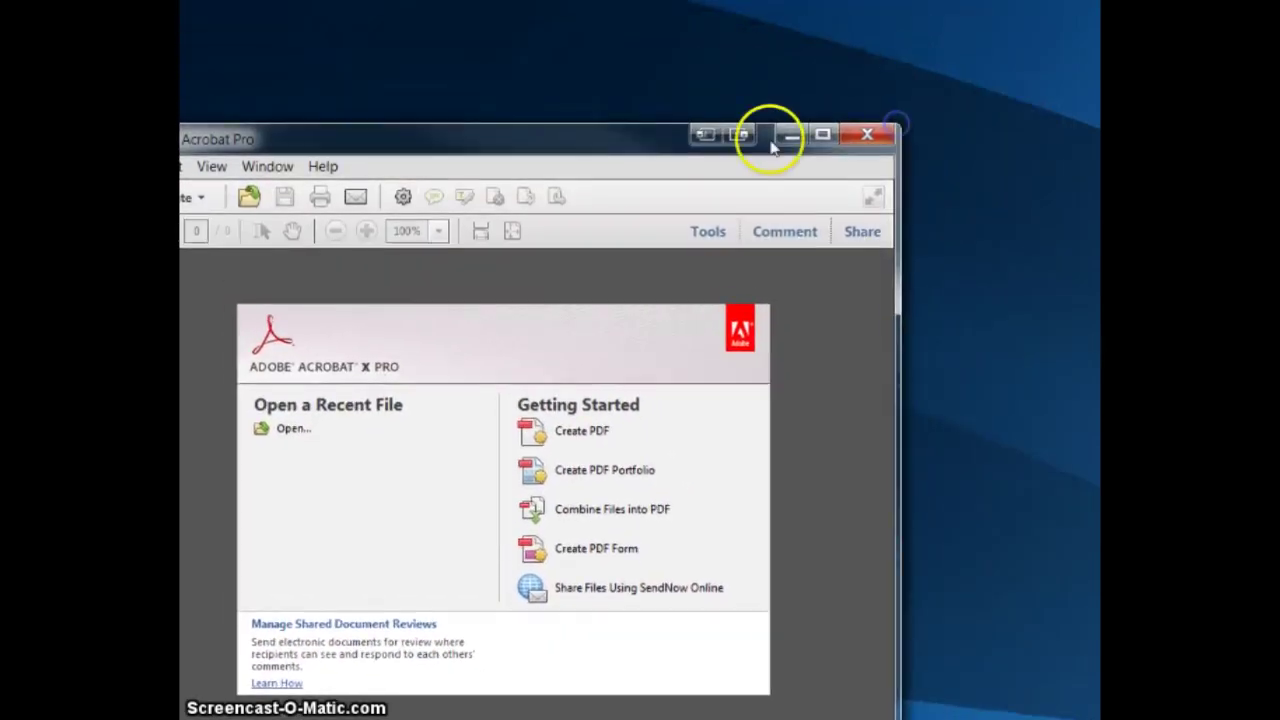
drag(623, 134, 735, 34)
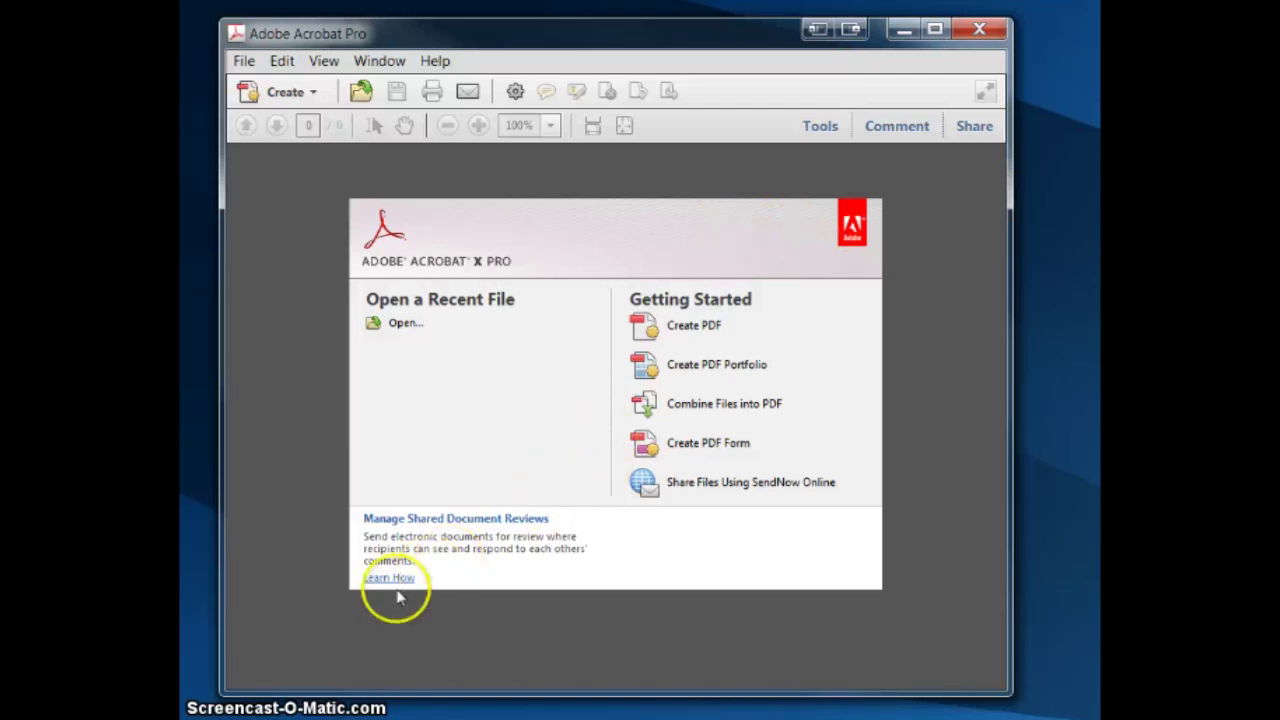
click(244, 61)
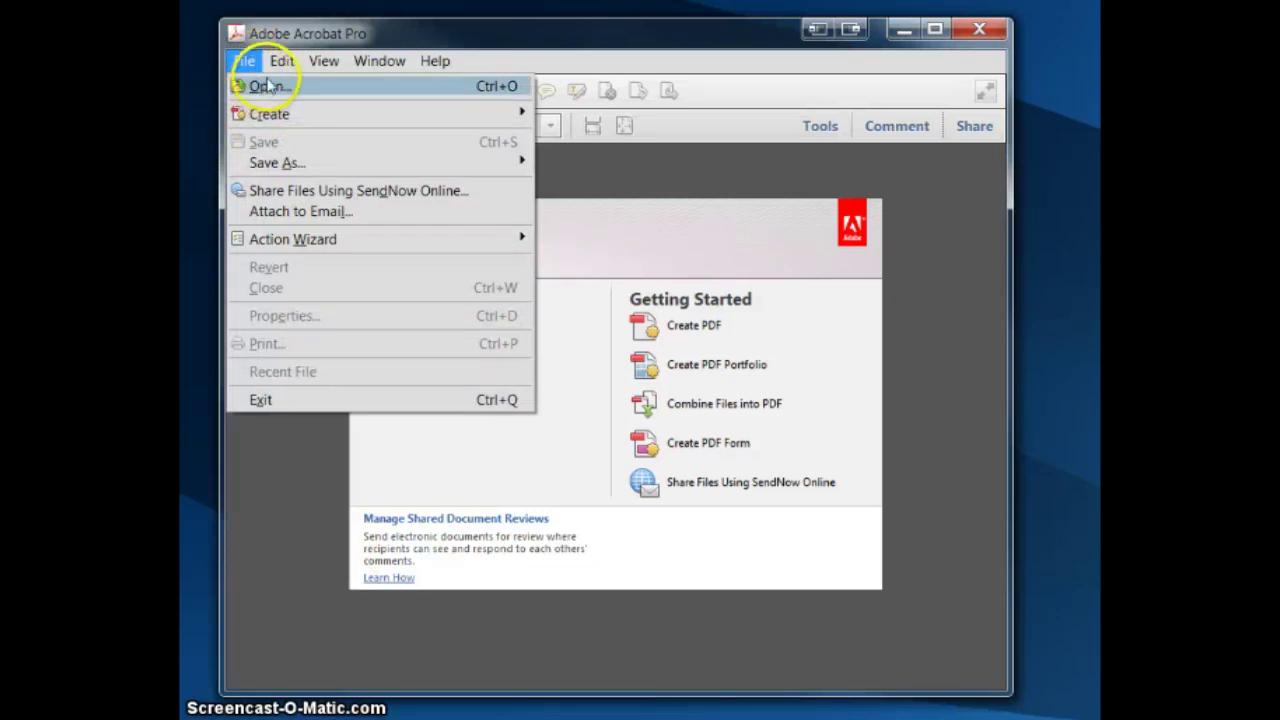
- Run Help > Check for Updates and close the 'no updates available' notice
mouse_move(284, 66)
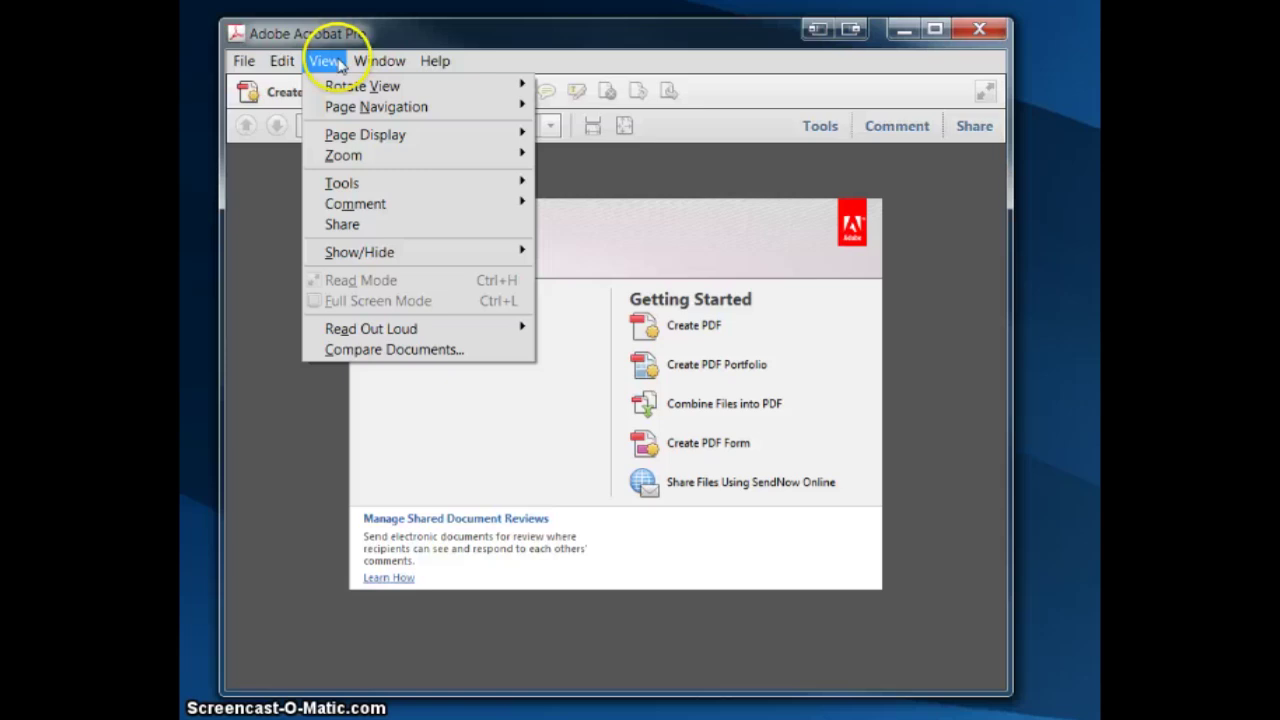
mouse_move(425, 68)
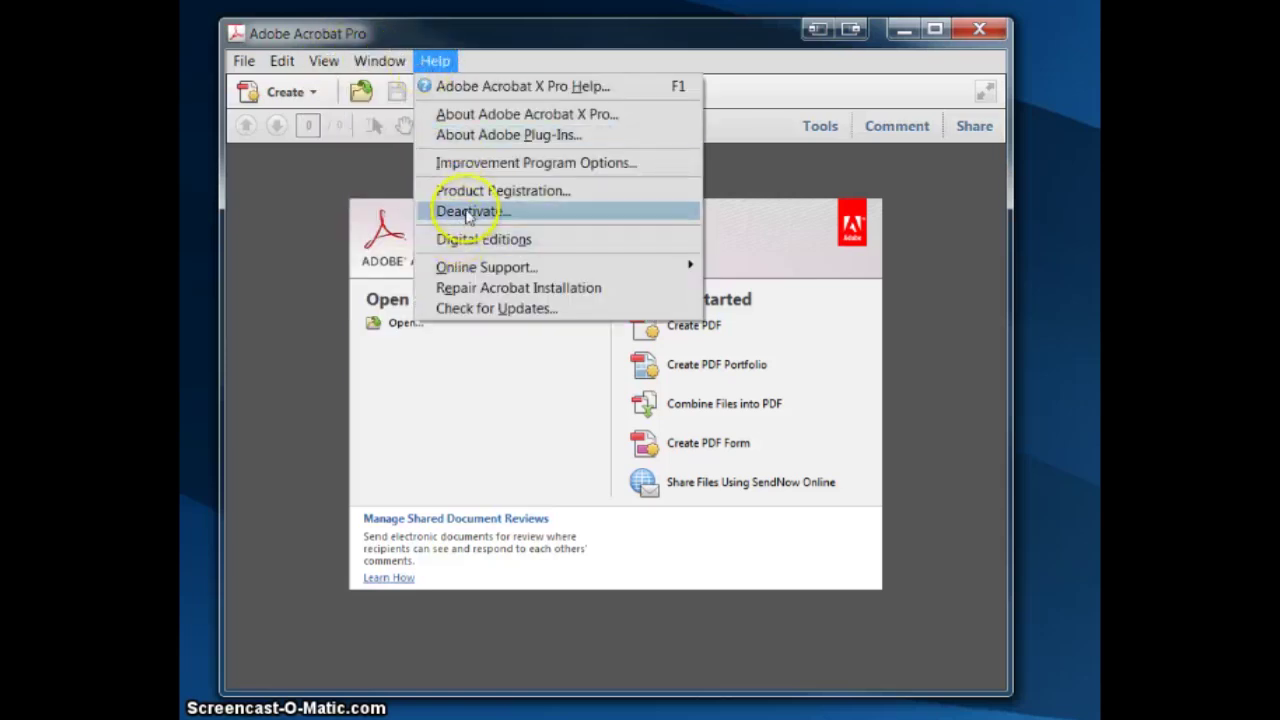
click(468, 309)
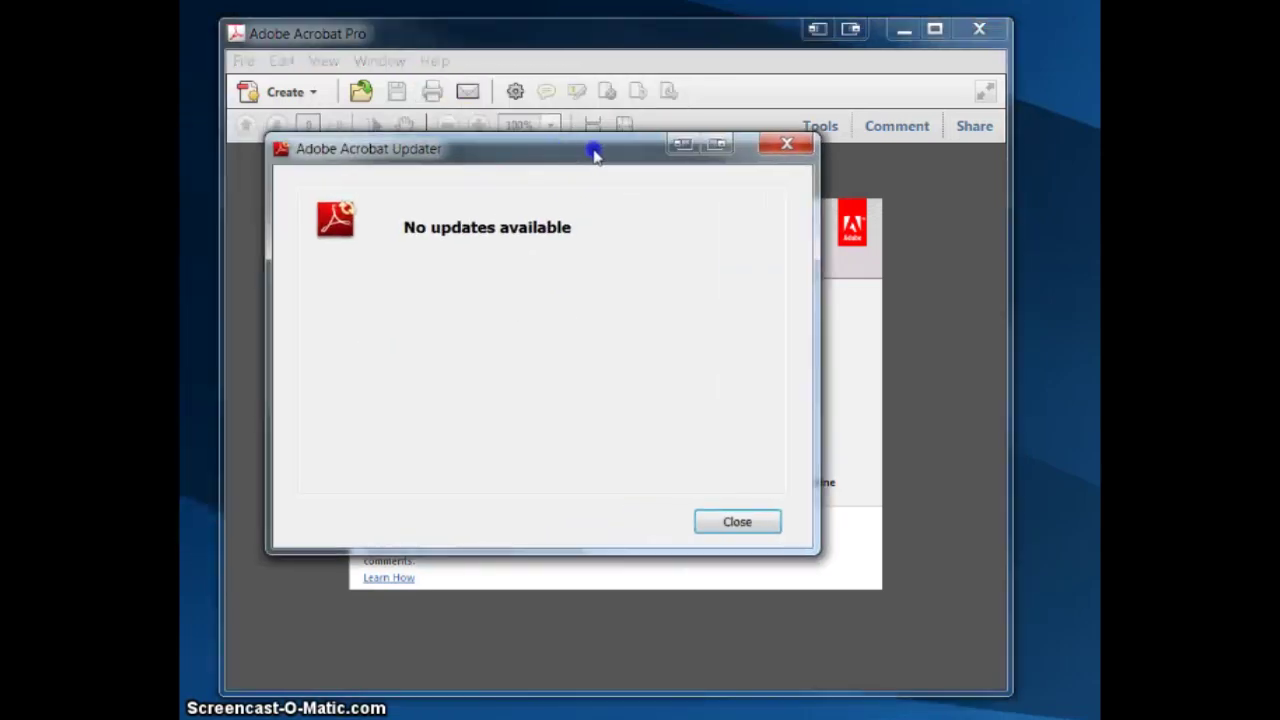
click(738, 522)
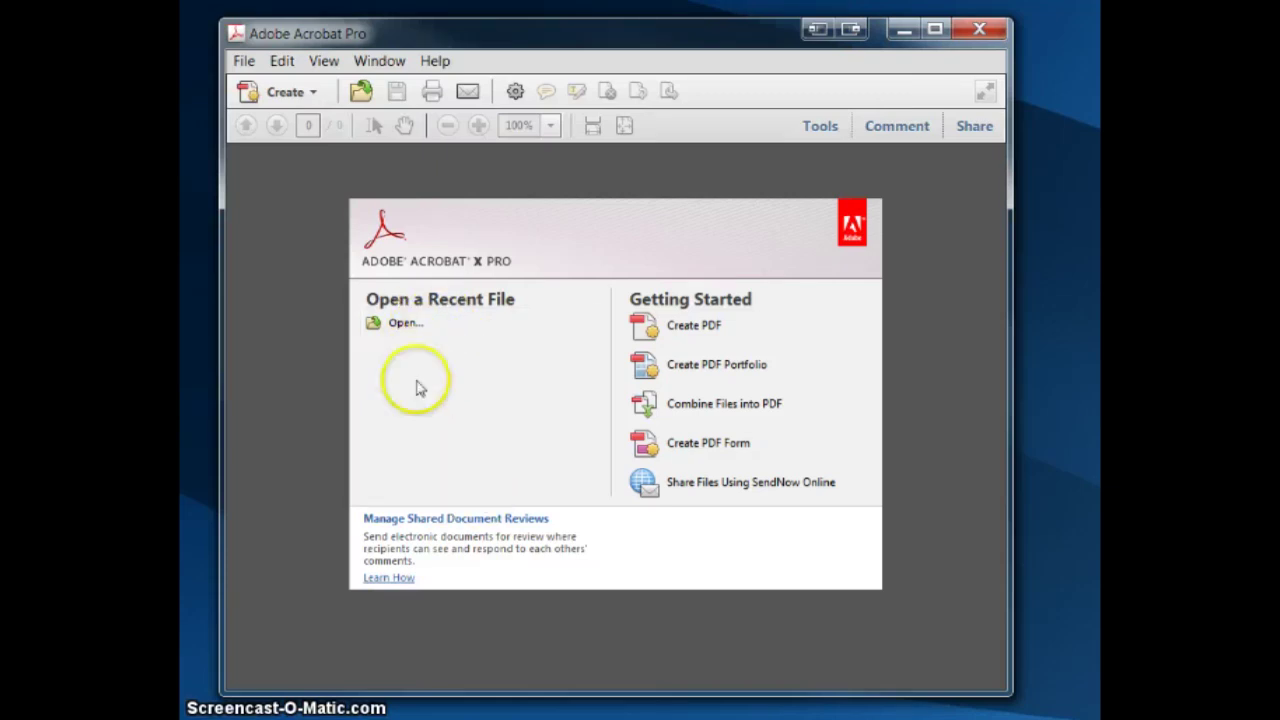
- Exit Acrobat from the File menu and bring Word's blank Document1 window fully into view
click(246, 62)
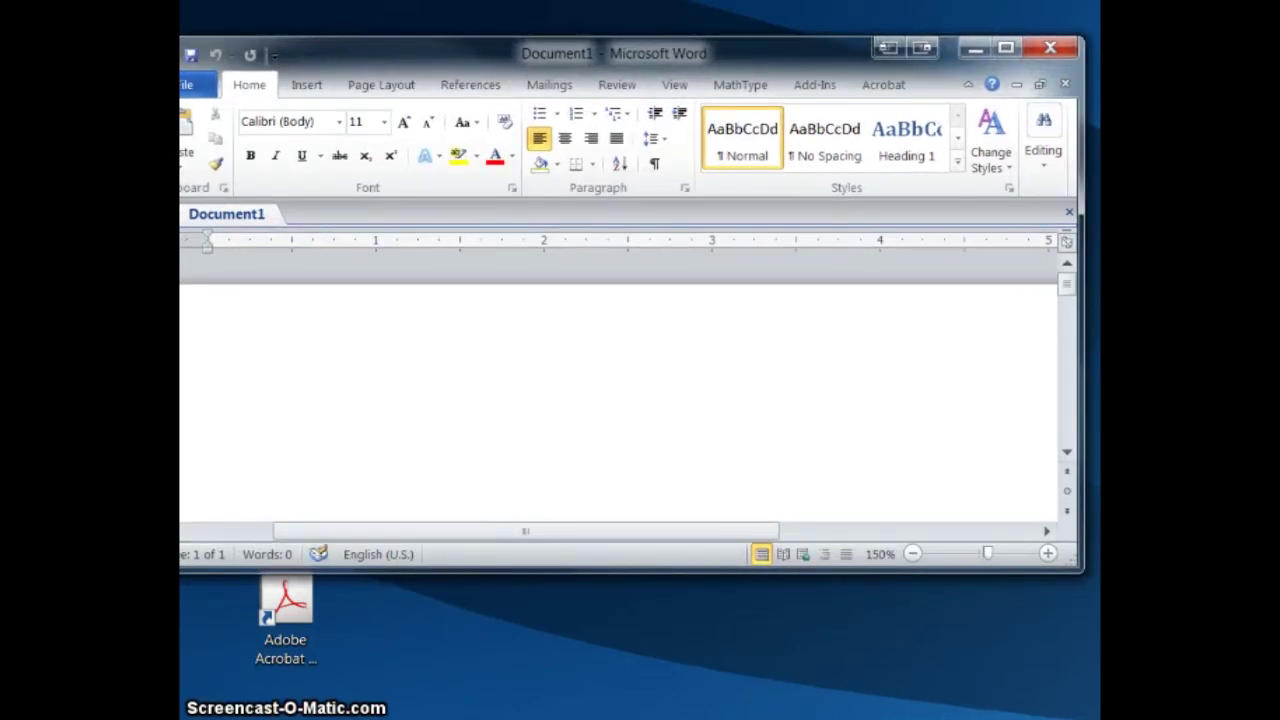
drag(146, 323, 193, 323)
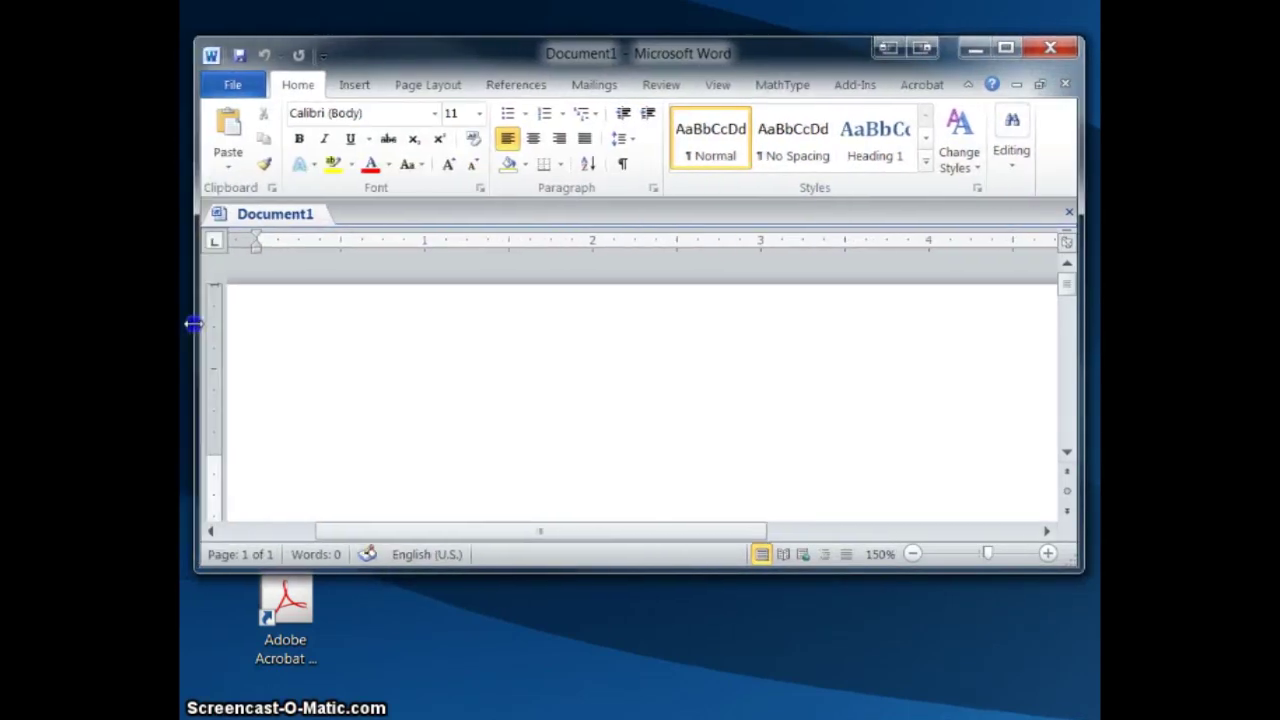
- Show Word's Acrobat tab with Create PDF, Preferences, Mail Merge and Embed Flash commands
click(921, 85)
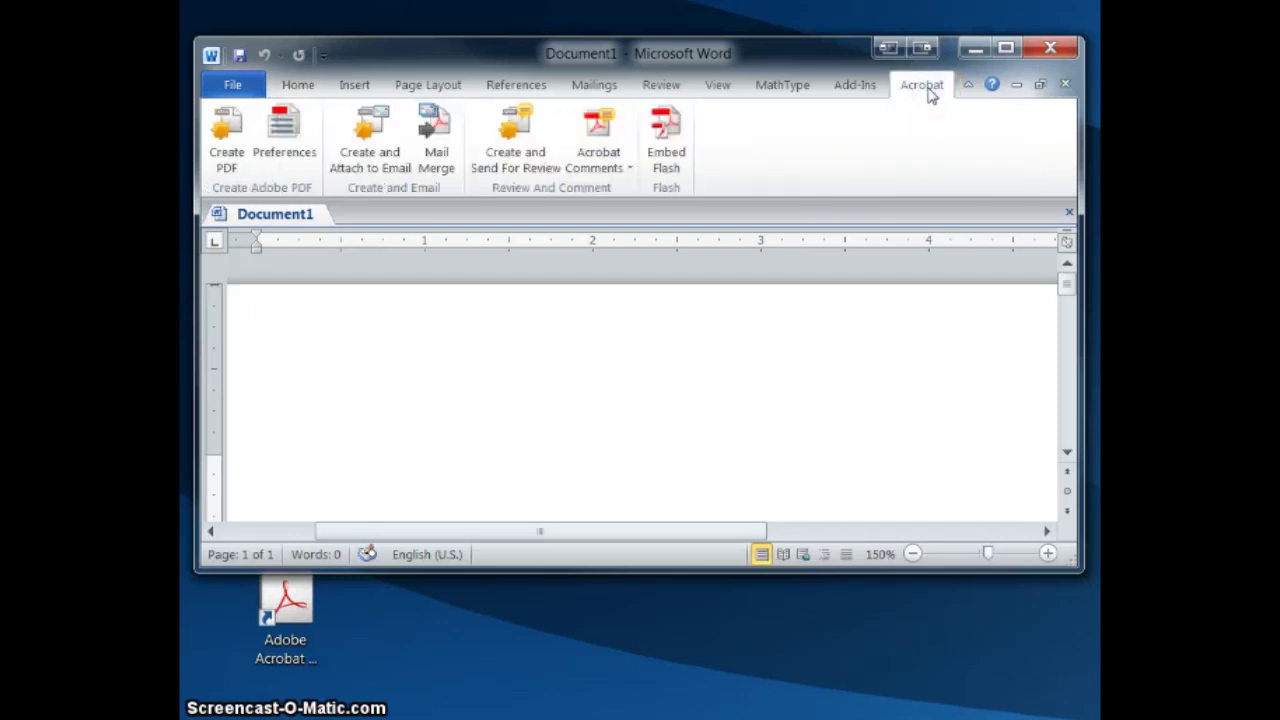